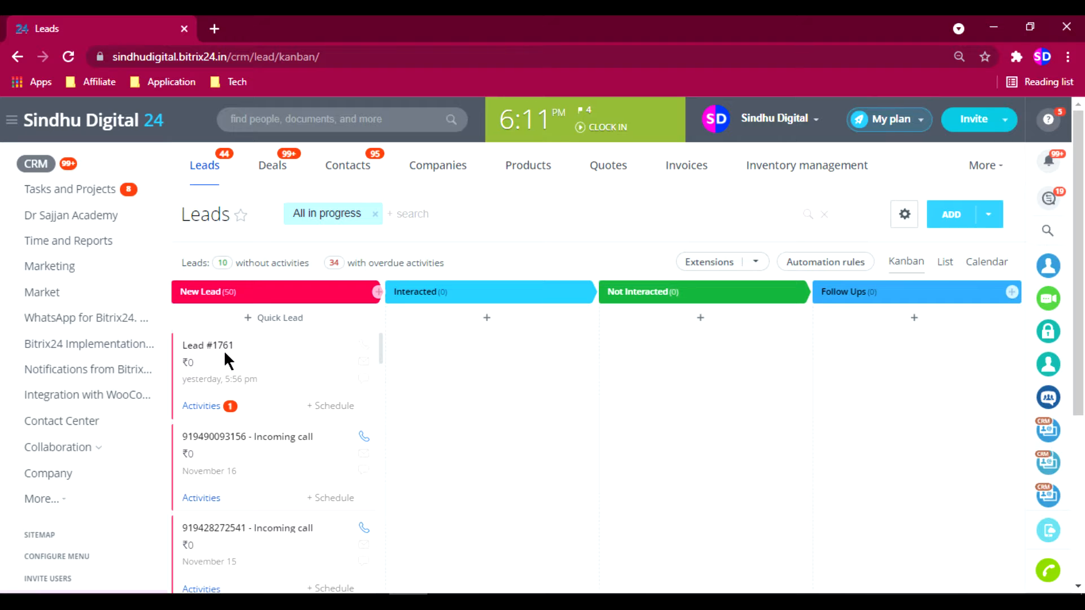
Step: Open Lead #1761 from the New Lead stage and review its general details
{"action": "left_click", "coordinate": [217, 346]}
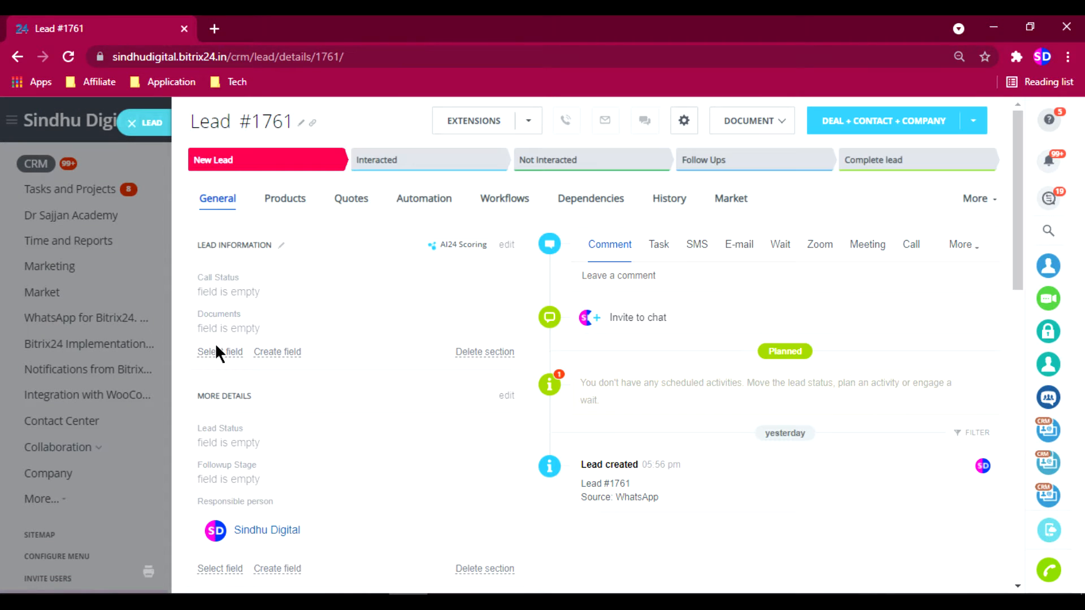
{"action": "scroll", "coordinate": [701, 353], "scroll_direction": "down", "scroll_amount": 2}
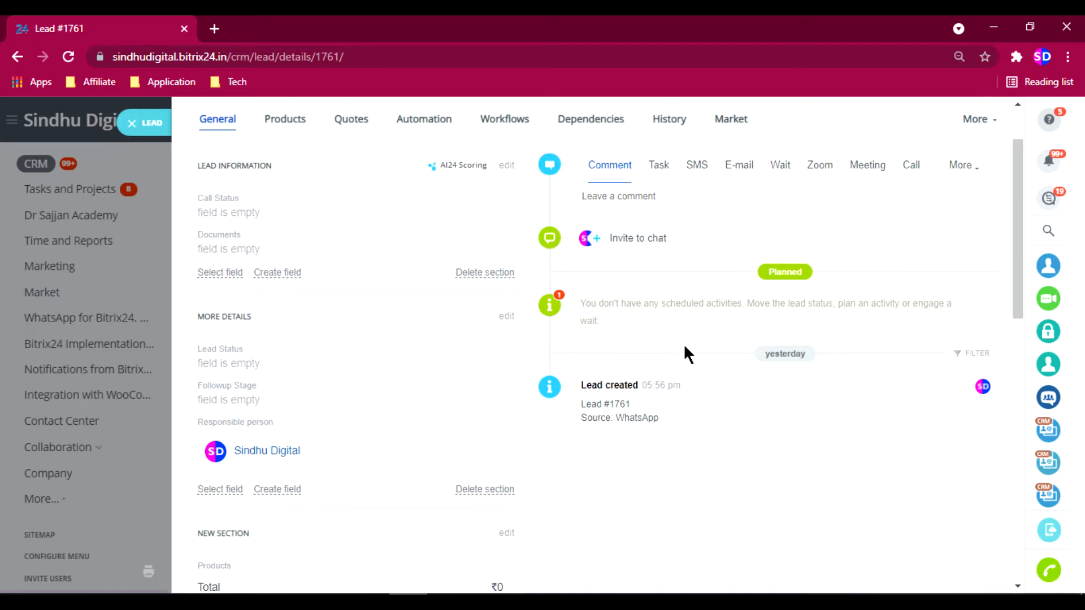
{"action": "scroll", "coordinate": [508, 254], "scroll_direction": "down", "scroll_amount": 4}
{"action": "scroll", "coordinate": [215, 427], "scroll_direction": "down", "scroll_amount": 2}
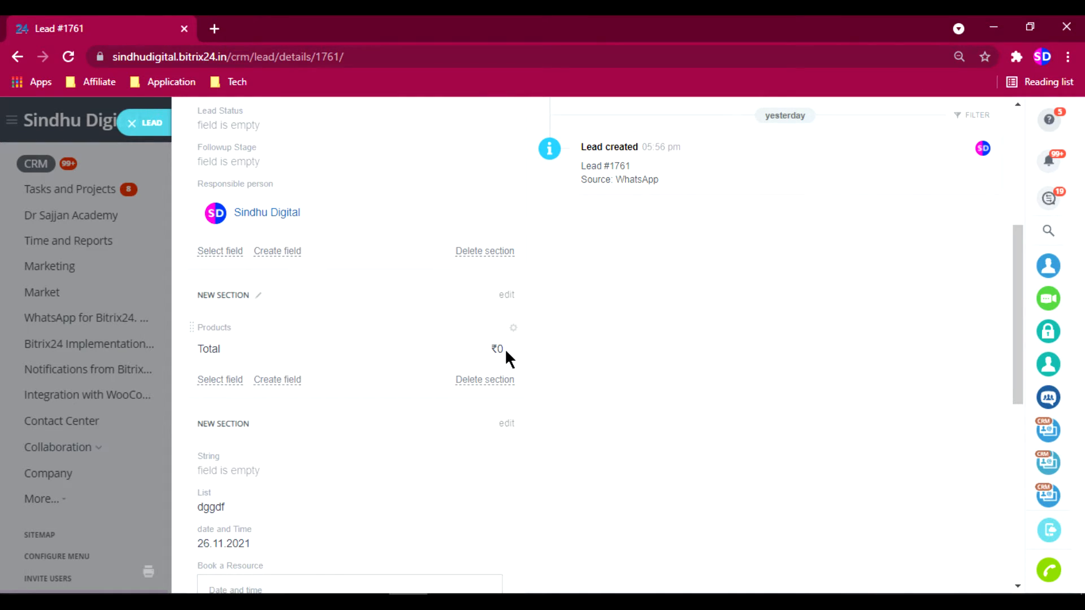
{"action": "scroll", "coordinate": [541, 429], "scroll_direction": "up", "scroll_amount": 8}
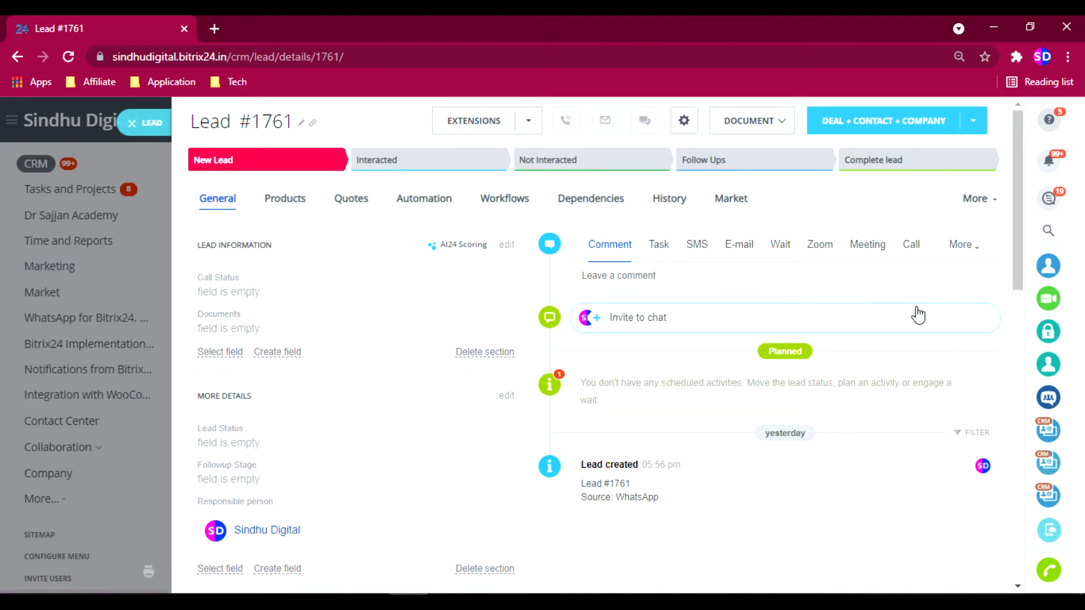
Step: Post the comment "Wanted Free delivery" on the lead's timeline
{"action": "left_click", "coordinate": [614, 244]}
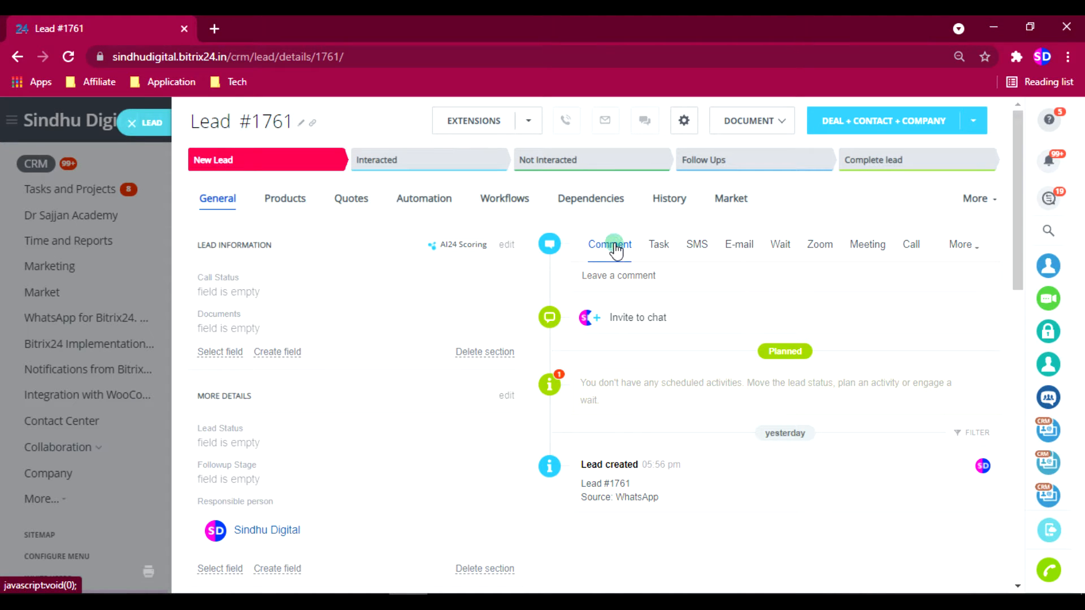
{"action": "left_click", "coordinate": [623, 273]}
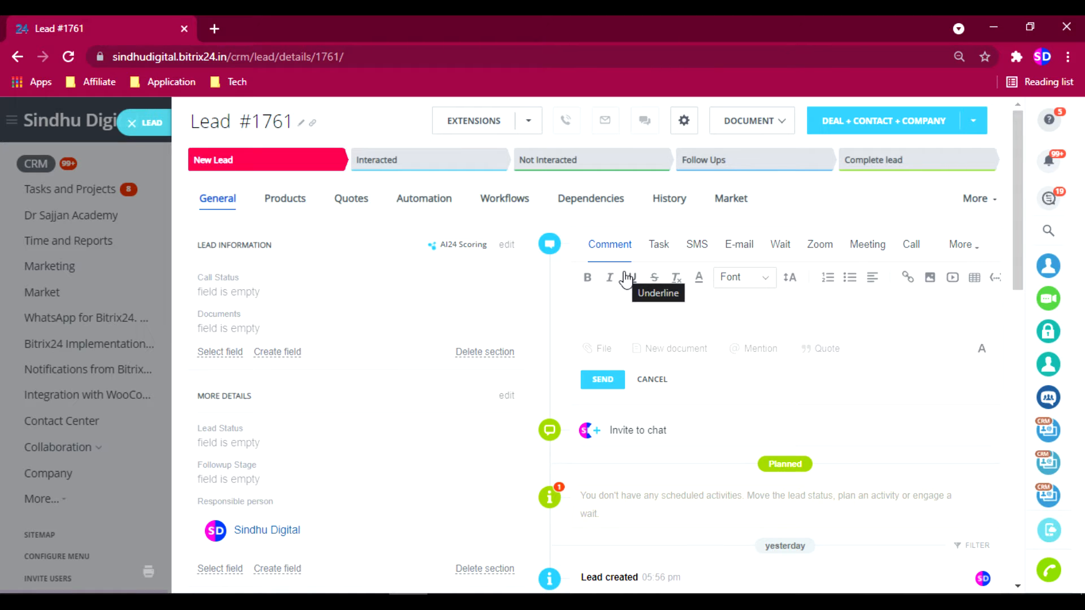
{"action": "type", "text": "ffj"}
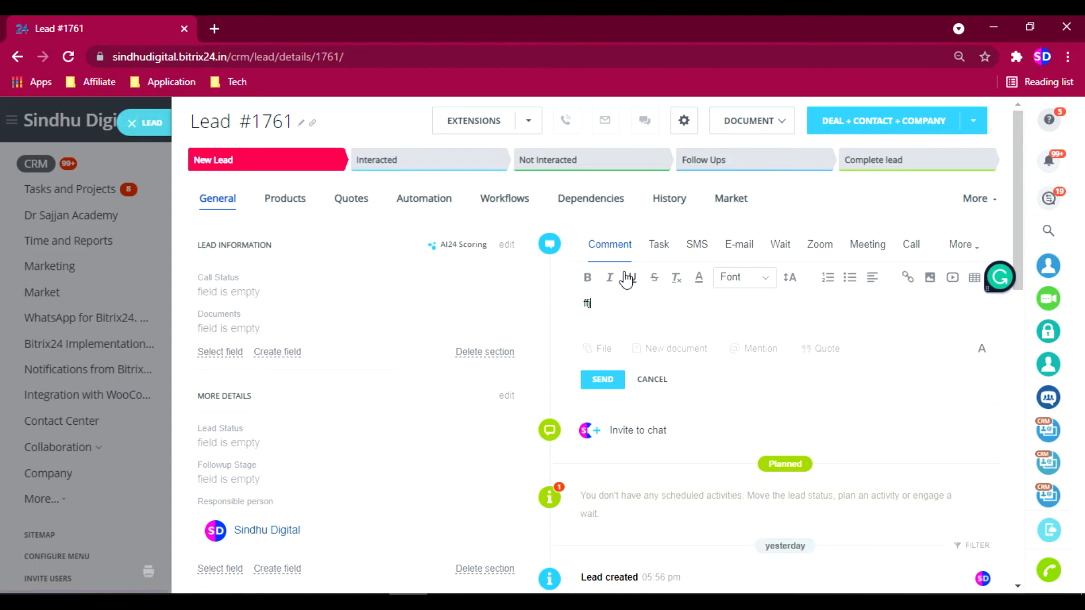
{"action": "type", "text": "gn"}
{"action": "key", "text": "BackSpace"}
{"action": "key", "text": "BackSpace"}
{"action": "key", "text": "BackSpace"}
{"action": "key", "text": "BackSpace"}
{"action": "key", "text": "BackSpace"}
{"action": "type", "text": "Wanted Fe"}
{"action": "key", "text": "BackSpace"}
{"action": "type", "text": "ree delivery"}
{"action": "left_click", "coordinate": [604, 379]}
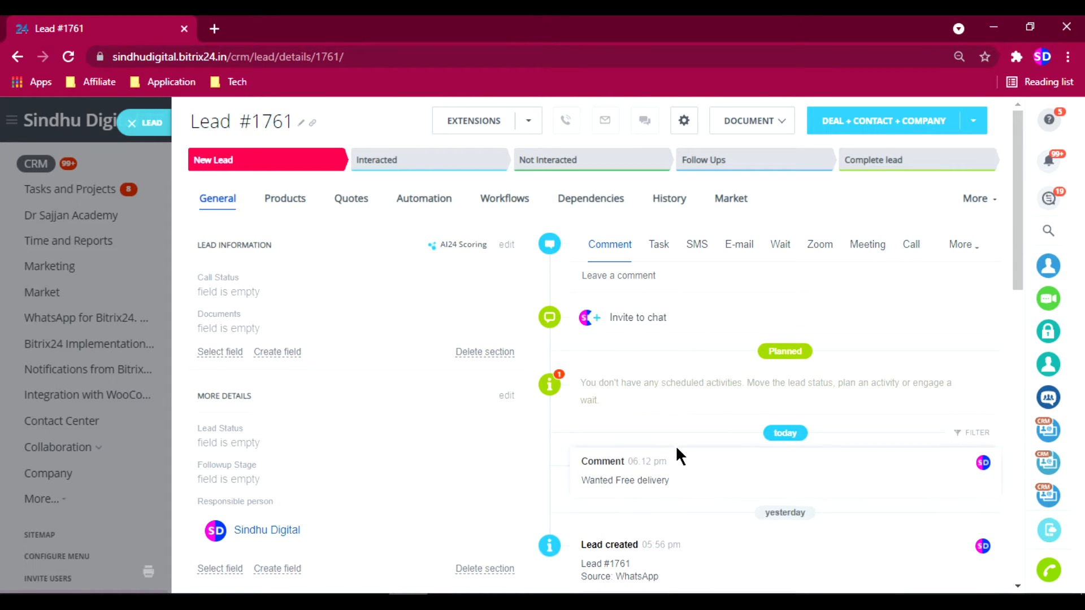
{"action": "scroll", "coordinate": [674, 429], "scroll_direction": "down", "scroll_amount": 2}
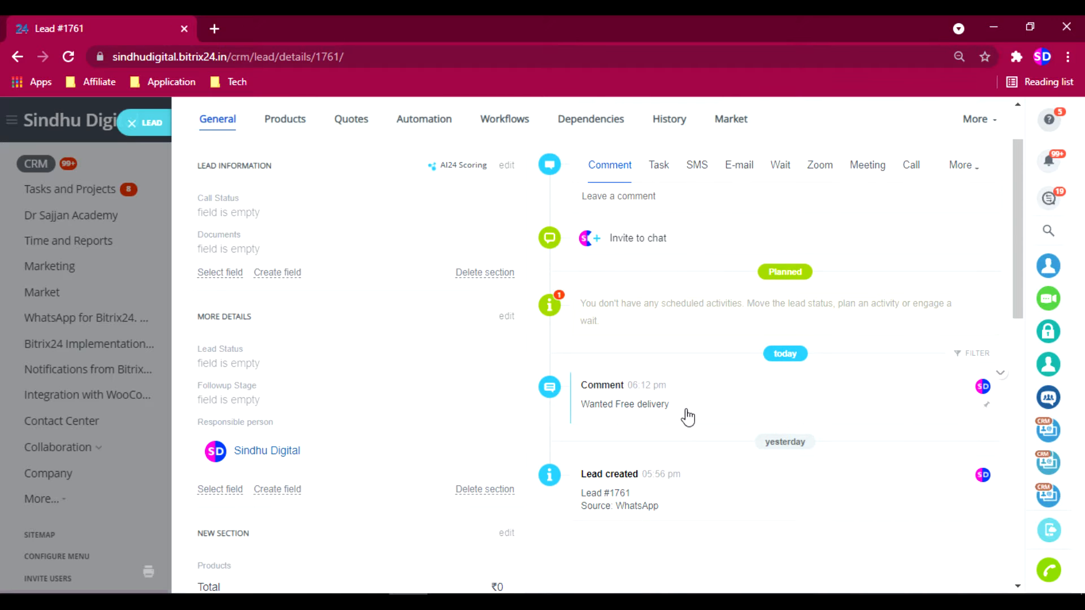
{"action": "scroll", "coordinate": [822, 444], "scroll_direction": "up", "scroll_amount": 2}
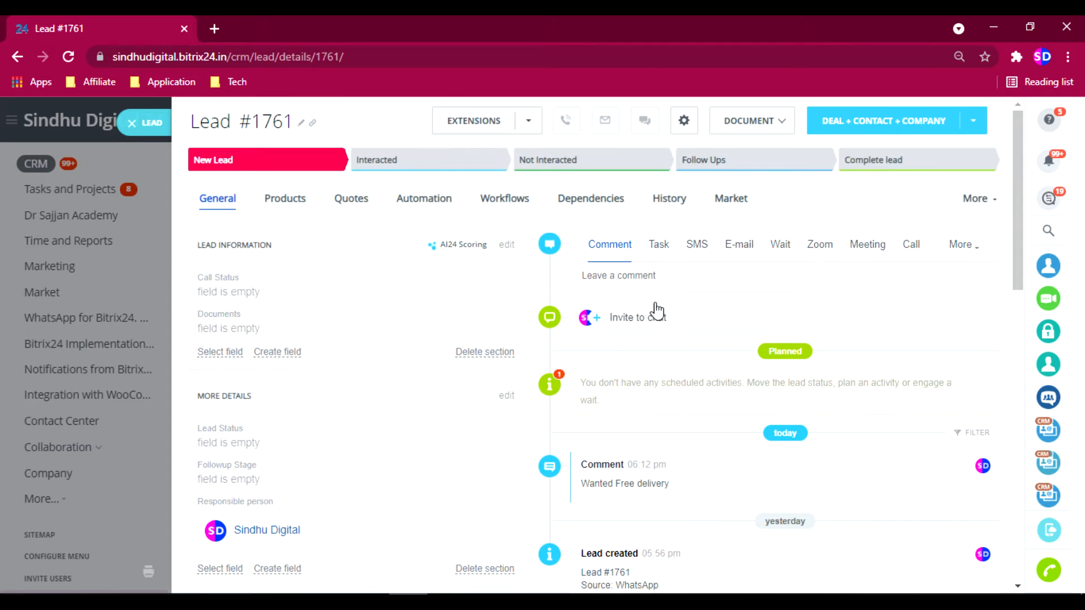
Step: Draft a new task titled "CRM: Take Followup Bitrix24" for the lead and close the form without adding it
{"action": "left_click", "coordinate": [656, 244]}
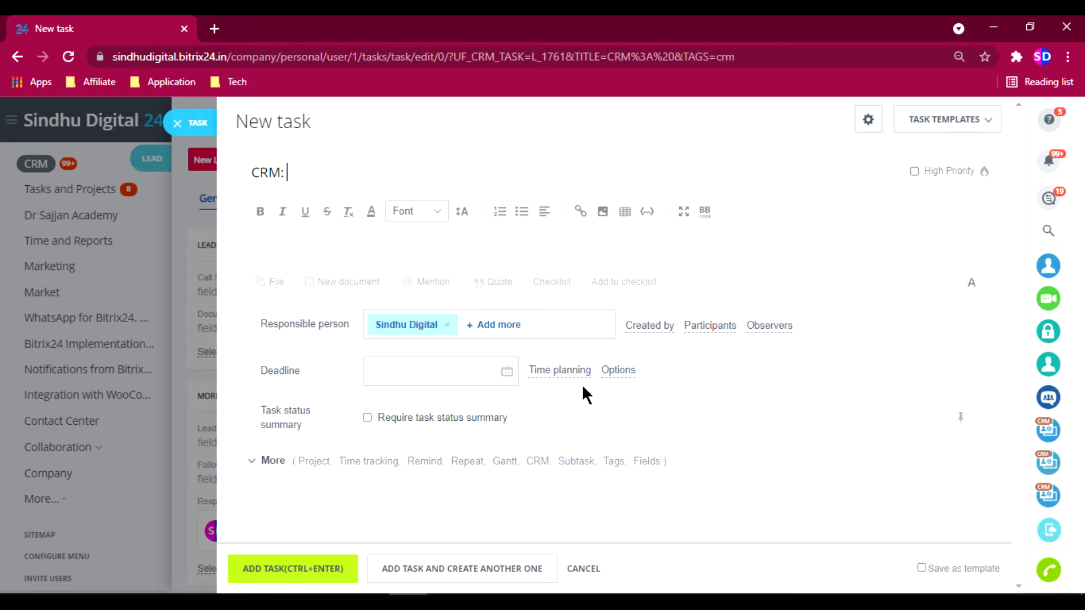
{"action": "left_click", "coordinate": [481, 376]}
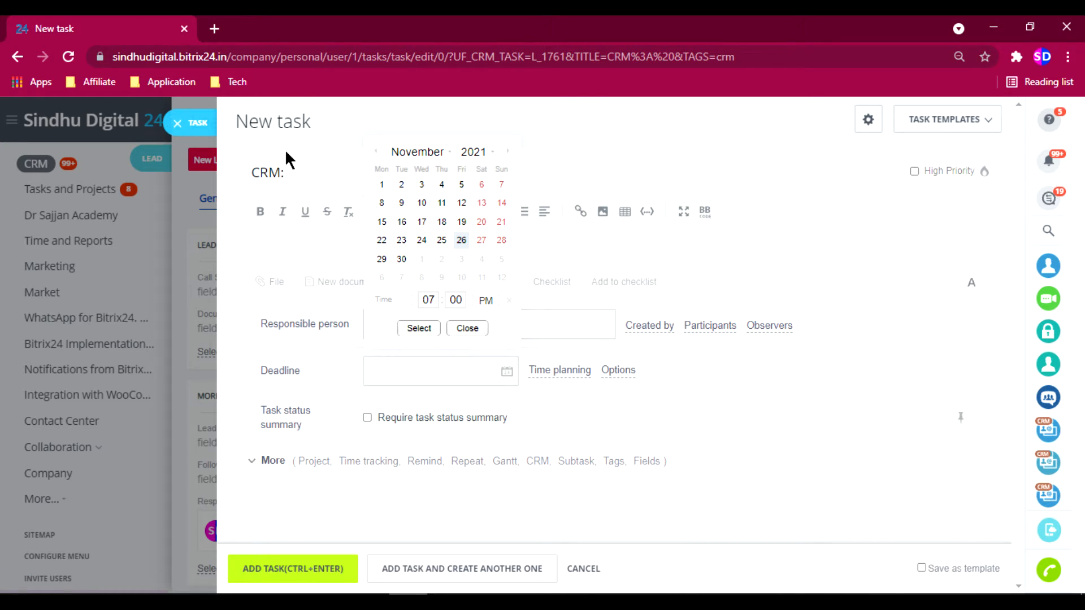
{"action": "left_click", "coordinate": [305, 165]}
{"action": "left_click", "coordinate": [339, 210]}
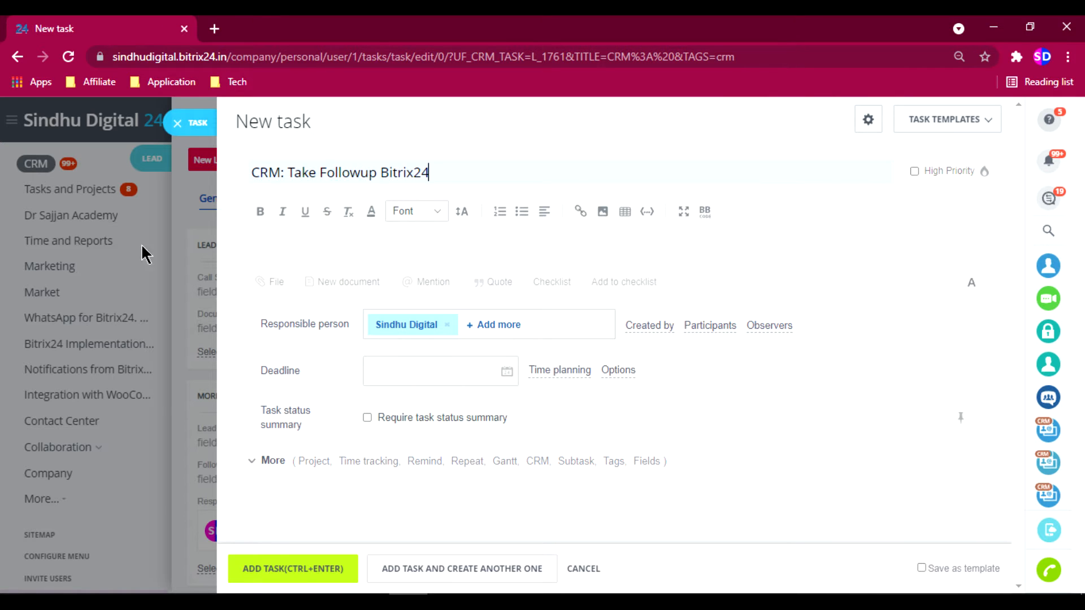
{"action": "left_click", "coordinate": [185, 123]}
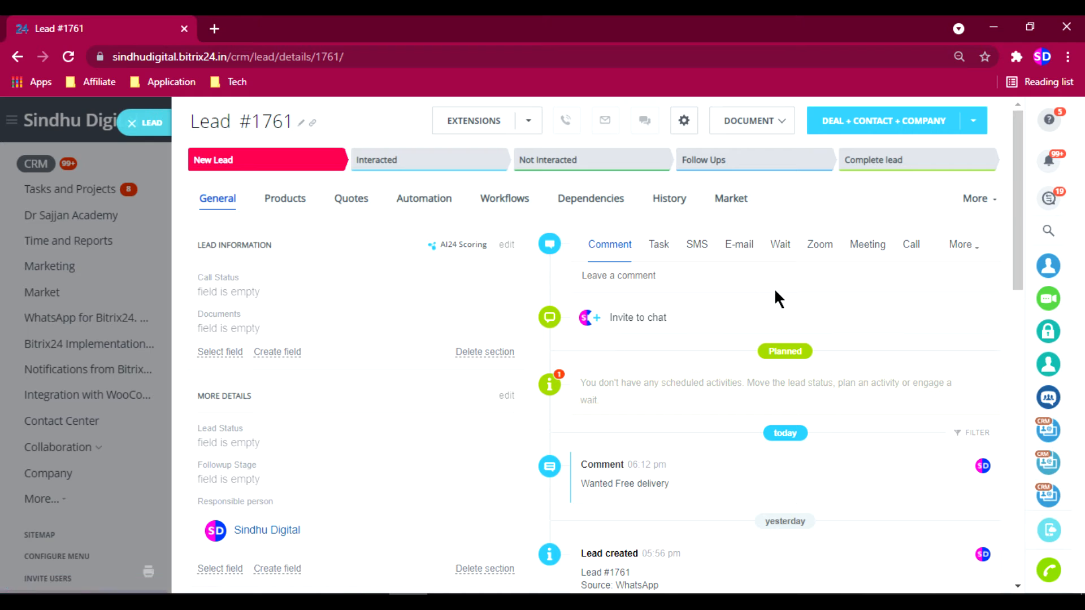
Step: Open the lead's SMS form, expand its sending options and choose the WhatsApp #2402 service for the message
{"action": "left_click", "coordinate": [697, 248]}
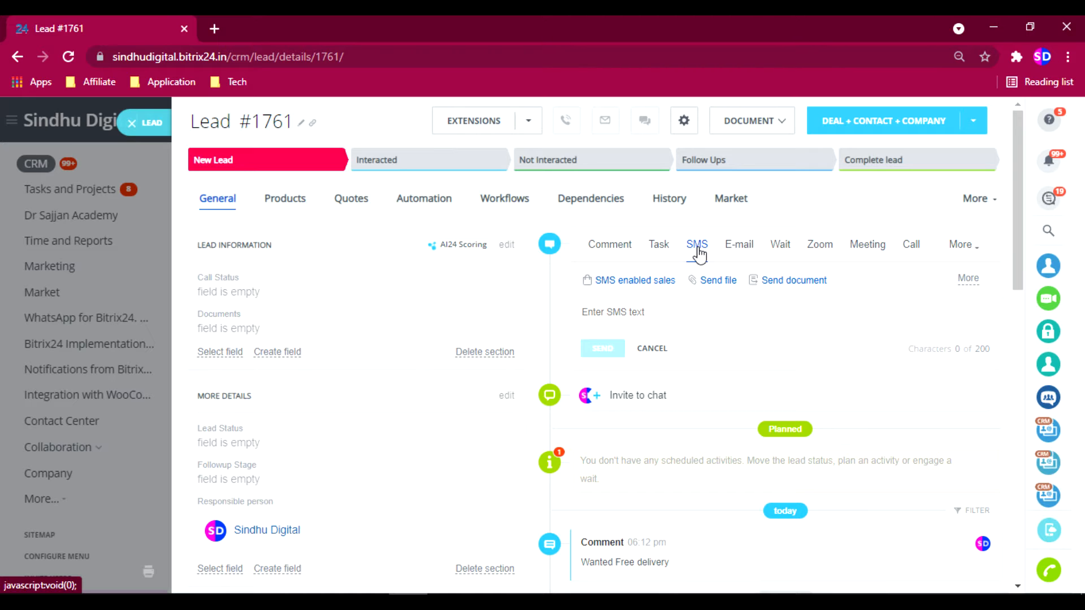
{"action": "left_click", "coordinate": [621, 309]}
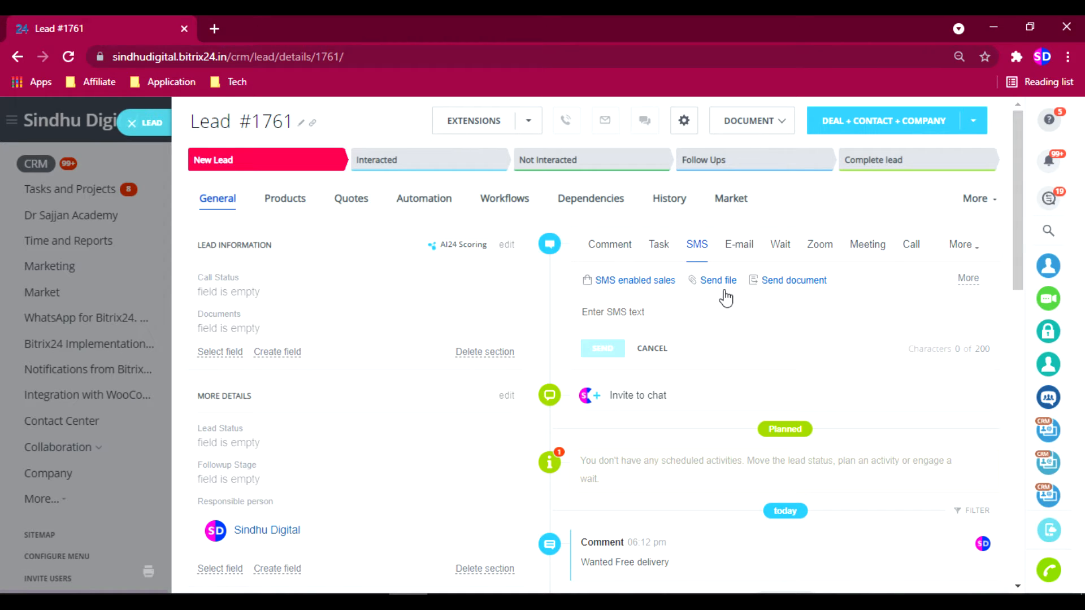
{"action": "left_click", "coordinate": [969, 280]}
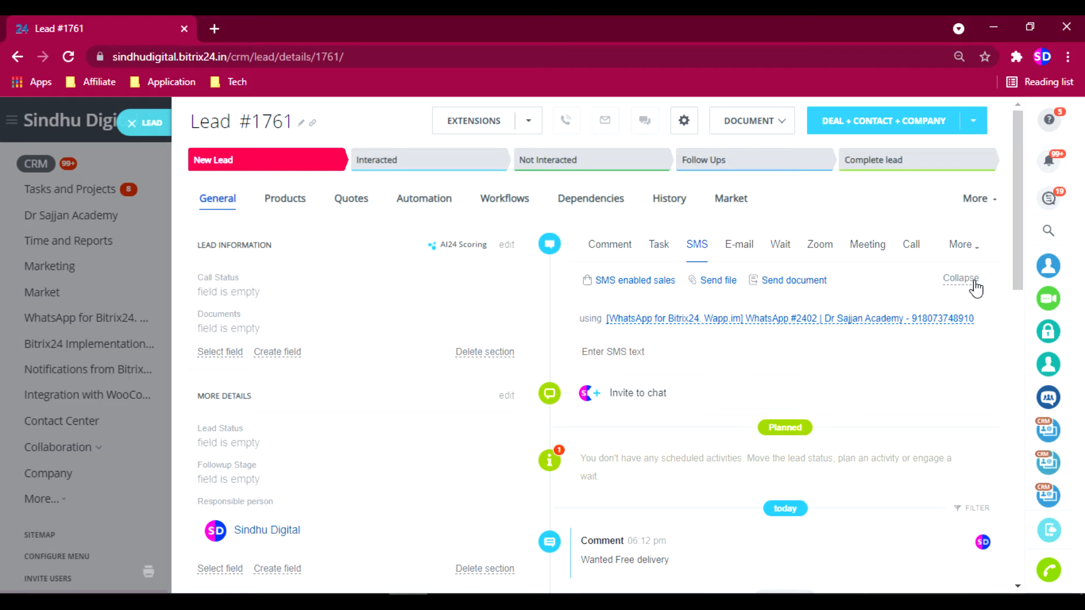
{"action": "left_click", "coordinate": [644, 316]}
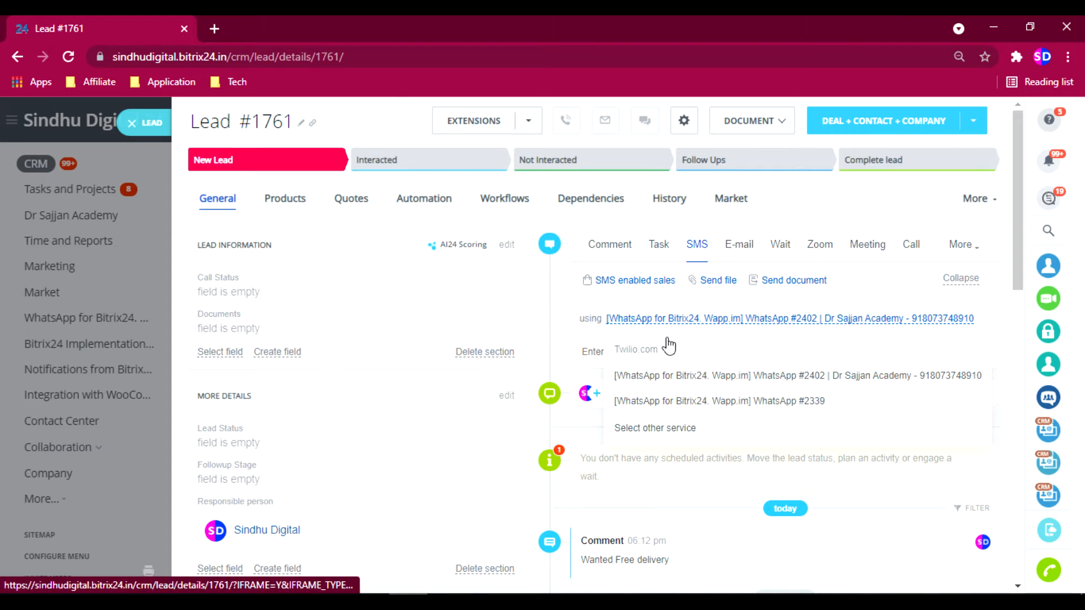
{"action": "left_click", "coordinate": [689, 376]}
{"action": "left_click", "coordinate": [664, 358]}
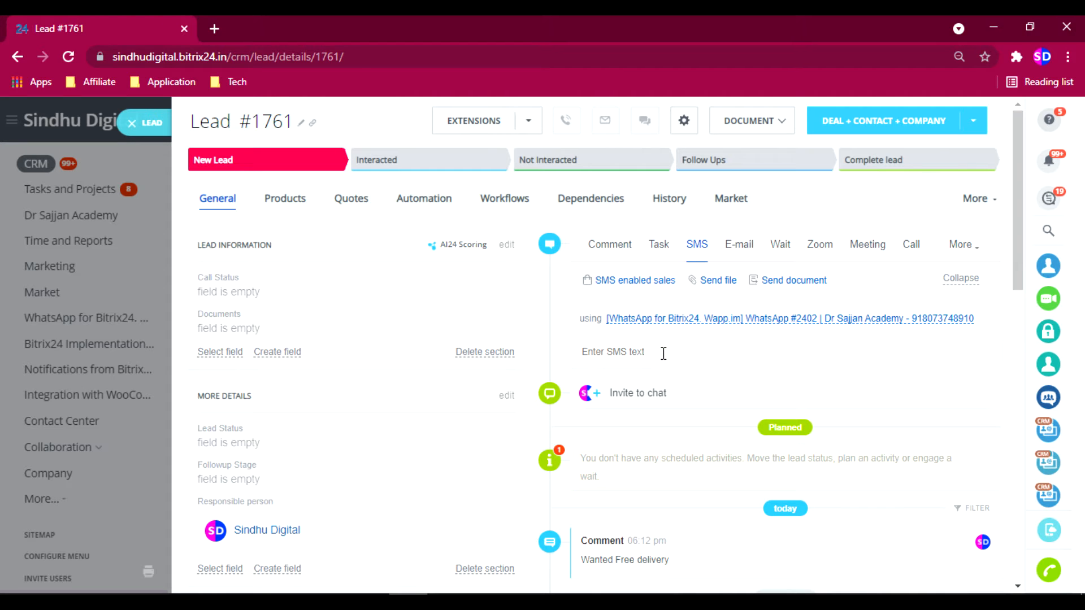
{"action": "left_click", "coordinate": [663, 353]}
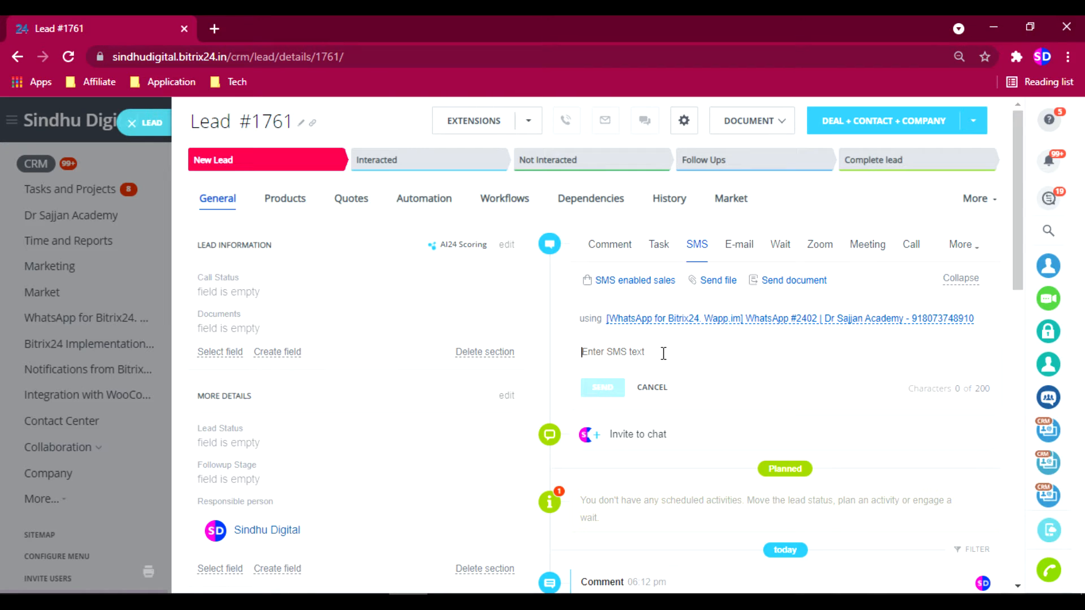
Step: View the lead's e-mail message form and close it without sending anything
{"action": "left_click", "coordinate": [738, 243]}
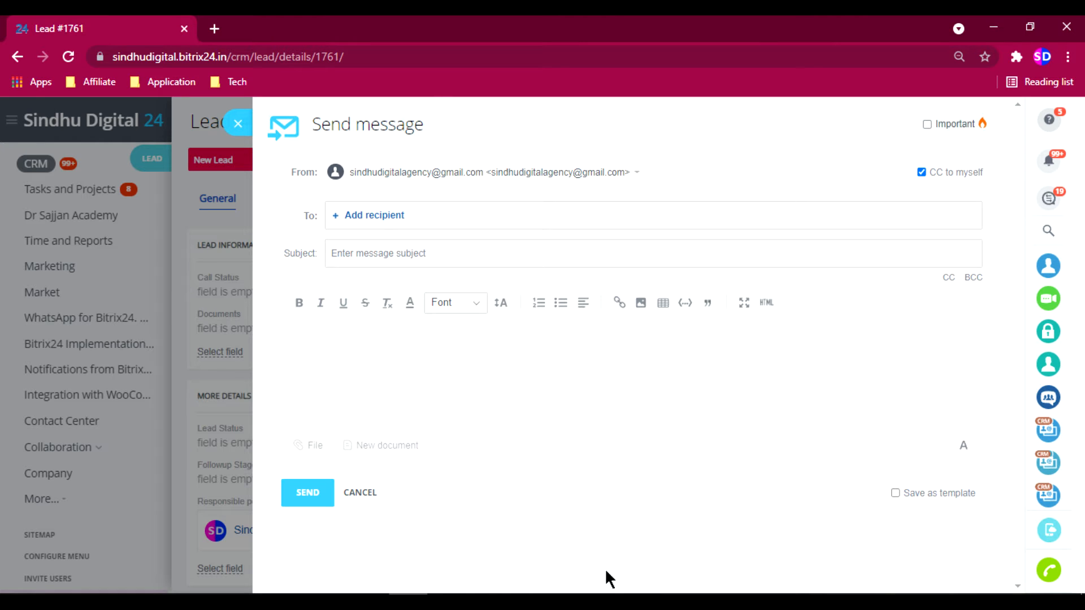
{"action": "left_click", "coordinate": [473, 332]}
{"action": "left_click", "coordinate": [238, 123]}
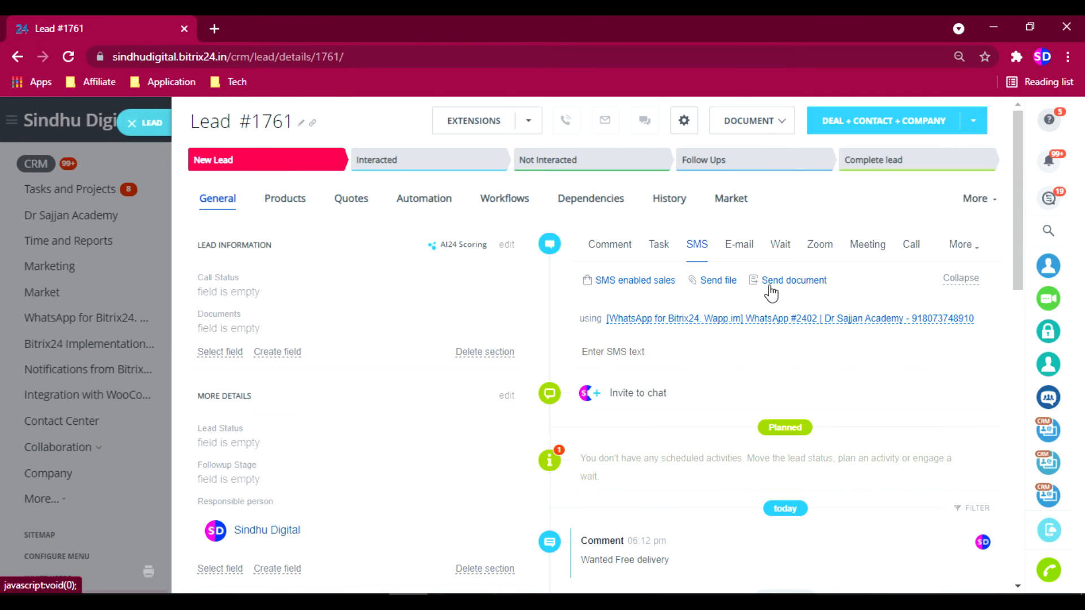
{"action": "left_click", "coordinate": [745, 248]}
{"action": "left_click", "coordinate": [236, 121]}
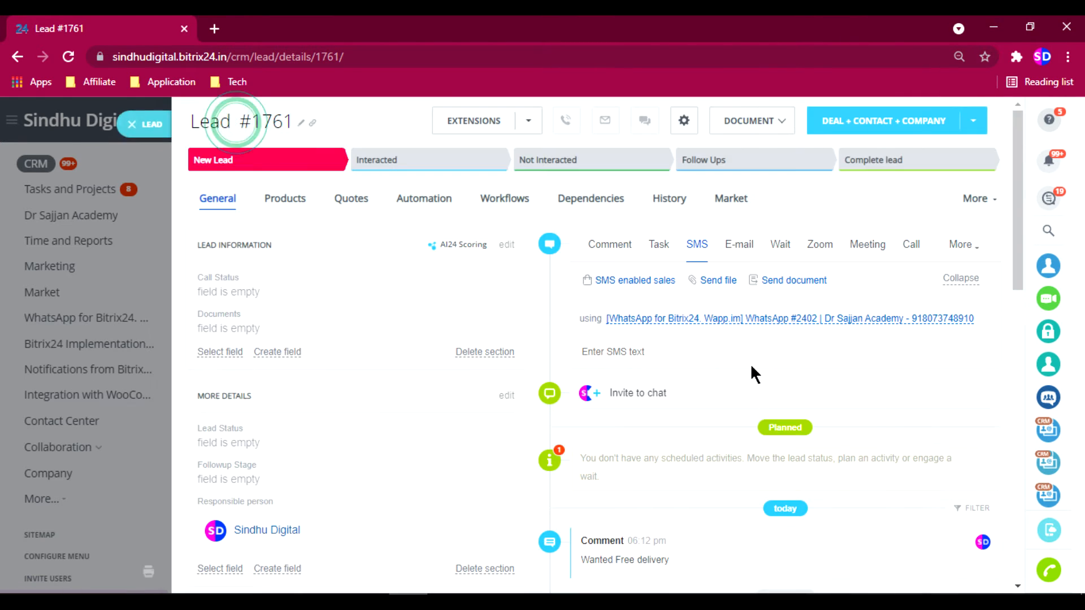
Step: View the lead's wait options and the Zoom connection page, leaving Zoom unconnected
{"action": "left_click", "coordinate": [783, 249]}
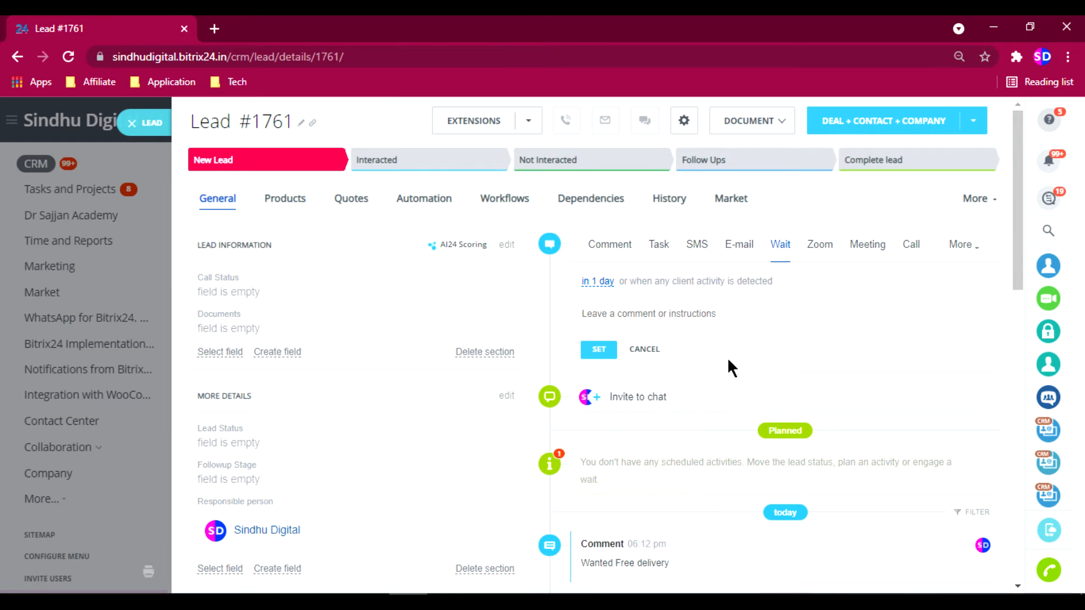
{"action": "left_click", "coordinate": [820, 249]}
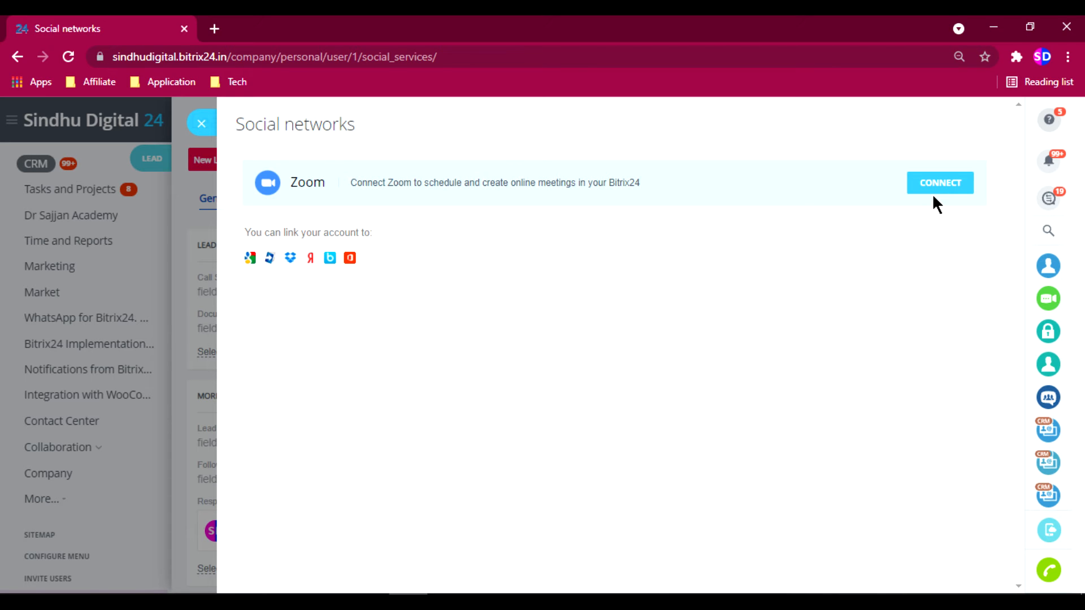
{"action": "left_click", "coordinate": [202, 123]}
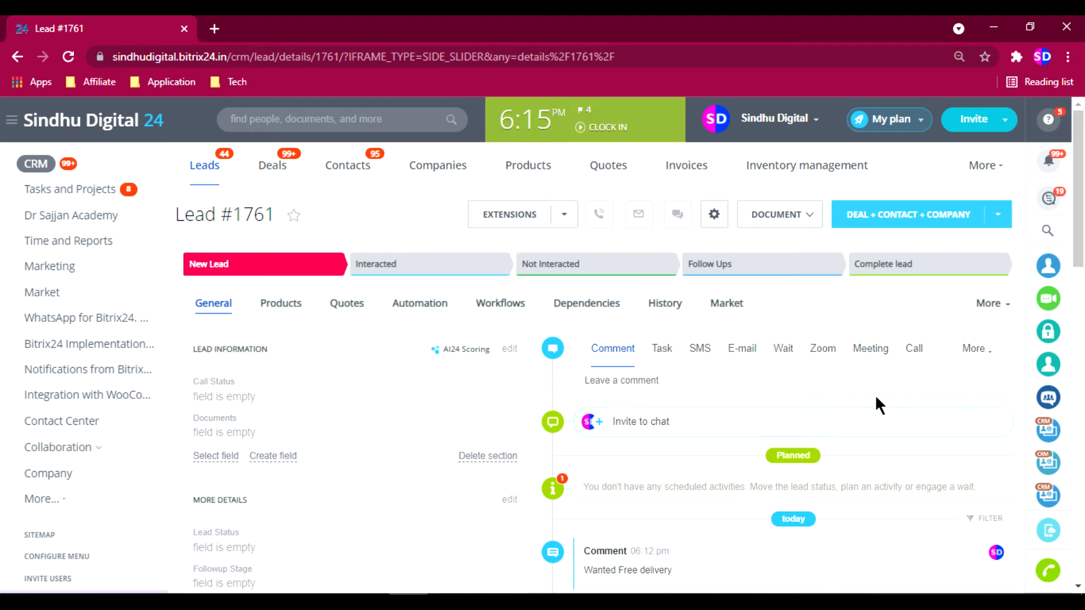
Step: View the meeting scheduling form for the lead and close it without saving
{"action": "scroll", "coordinate": [793, 303], "scroll_direction": "down", "scroll_amount": 1}
{"action": "scroll", "coordinate": [780, 308], "scroll_direction": "down", "scroll_amount": 1}
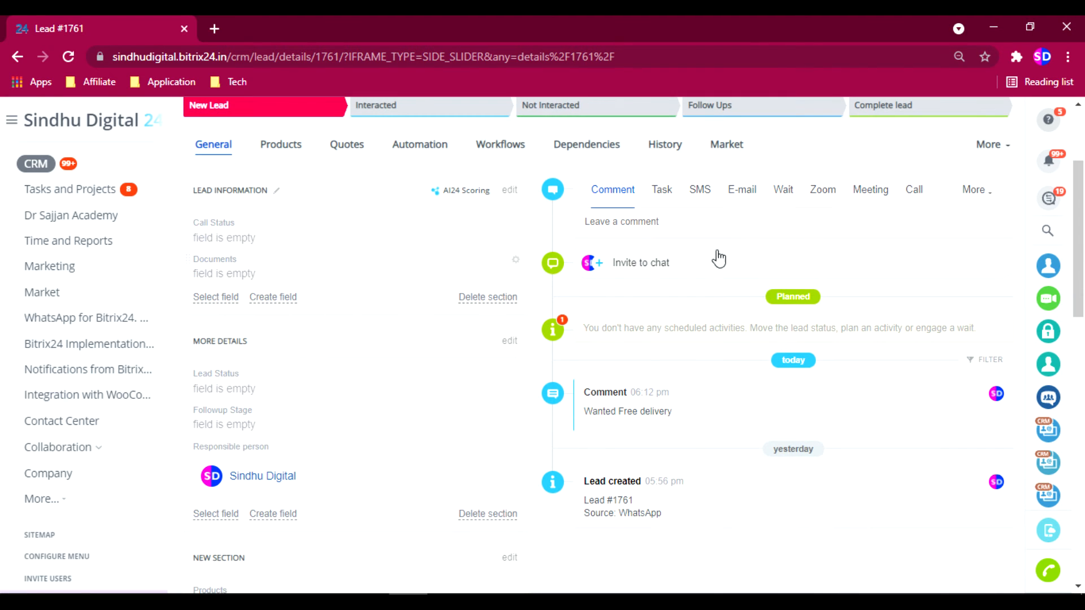
{"action": "left_click", "coordinate": [864, 190]}
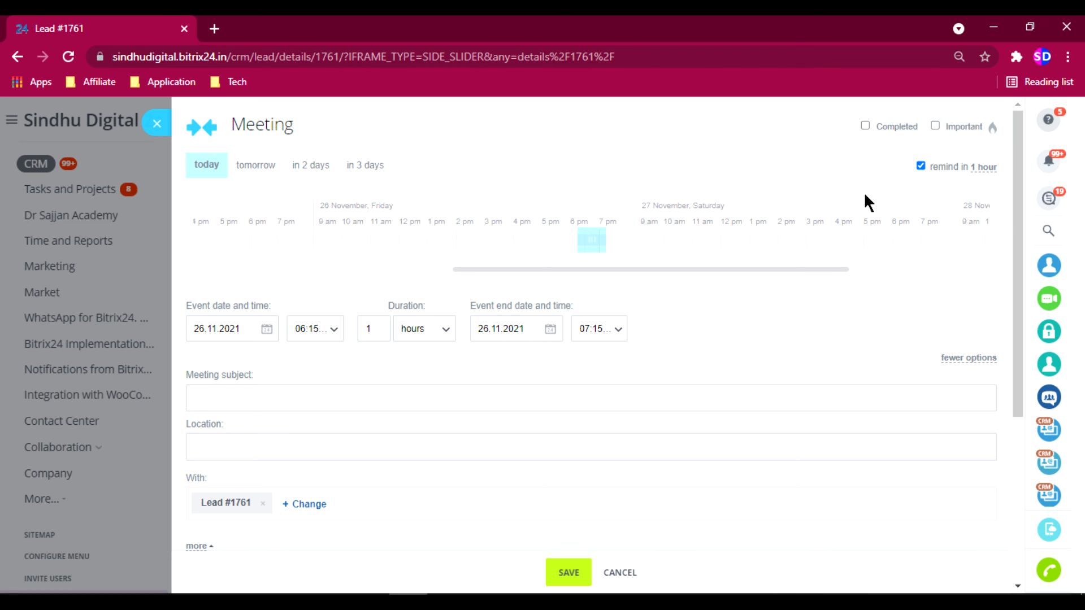
{"action": "left_click", "coordinate": [156, 123]}
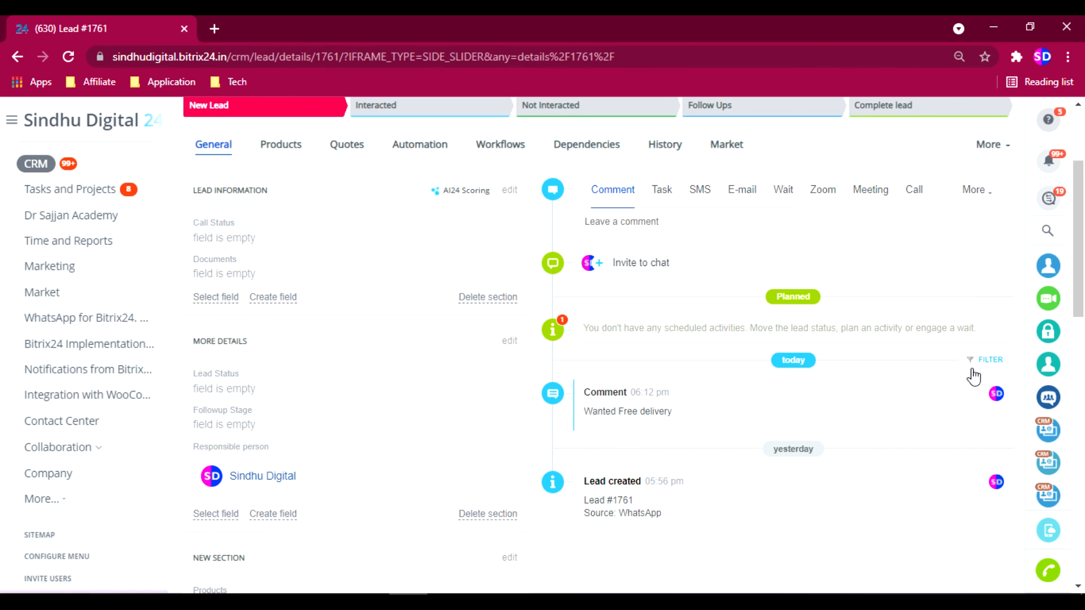
Step: Review the outbound call form from scheduling fields to responsible person, and close it without saving
{"action": "left_click", "coordinate": [910, 191]}
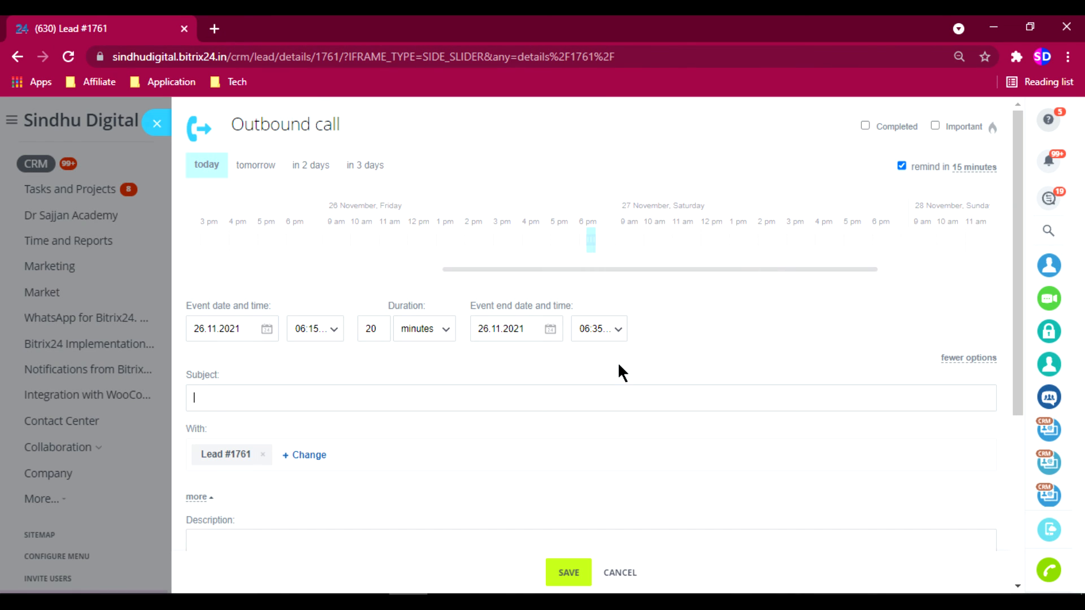
{"action": "scroll", "coordinate": [383, 455], "scroll_direction": "down", "scroll_amount": 2}
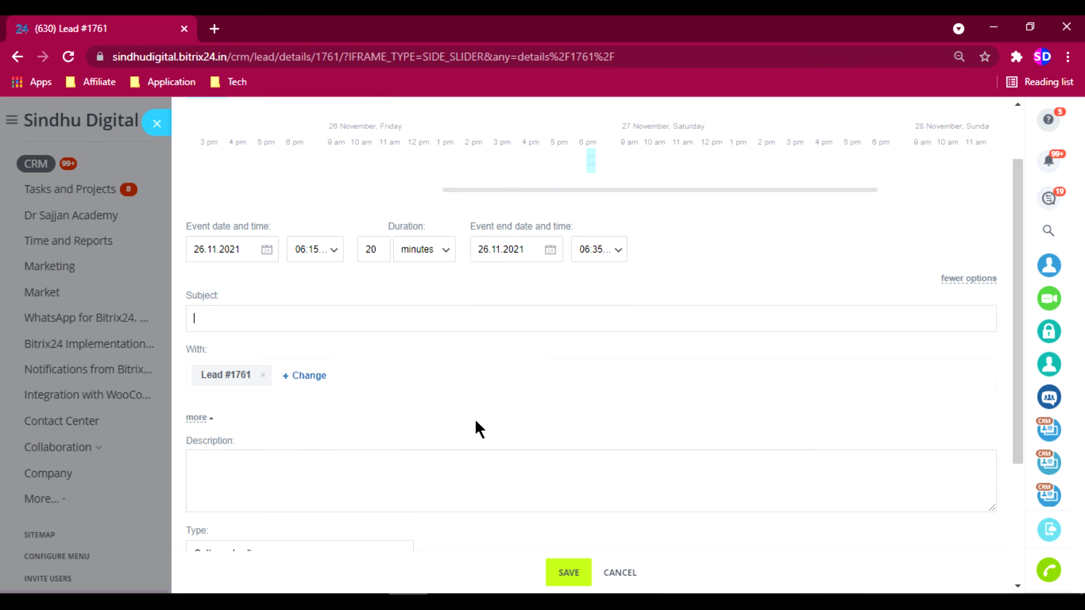
{"action": "scroll", "coordinate": [694, 345], "scroll_direction": "up", "scroll_amount": 2}
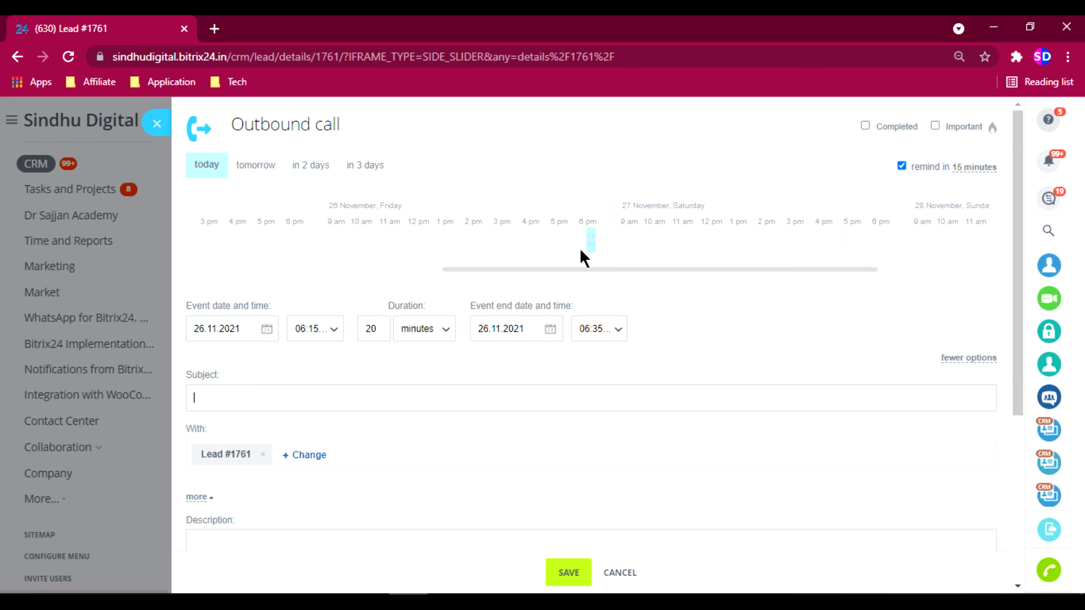
{"action": "scroll", "coordinate": [276, 495], "scroll_direction": "down", "scroll_amount": 2}
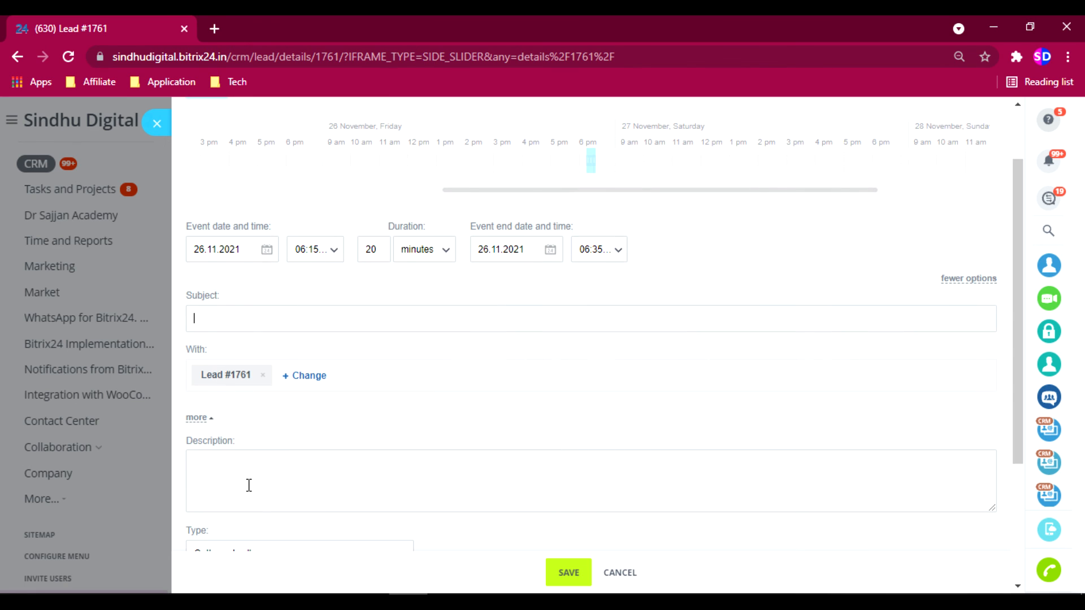
{"action": "scroll", "coordinate": [249, 486], "scroll_direction": "down", "scroll_amount": 4}
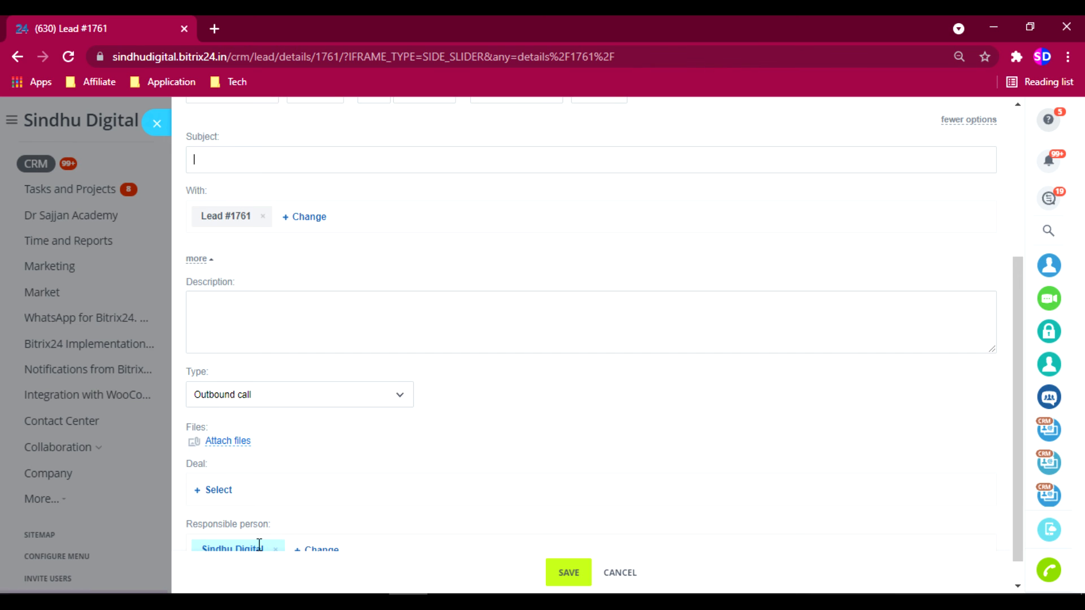
{"action": "scroll", "coordinate": [260, 543], "scroll_direction": "down", "scroll_amount": 1}
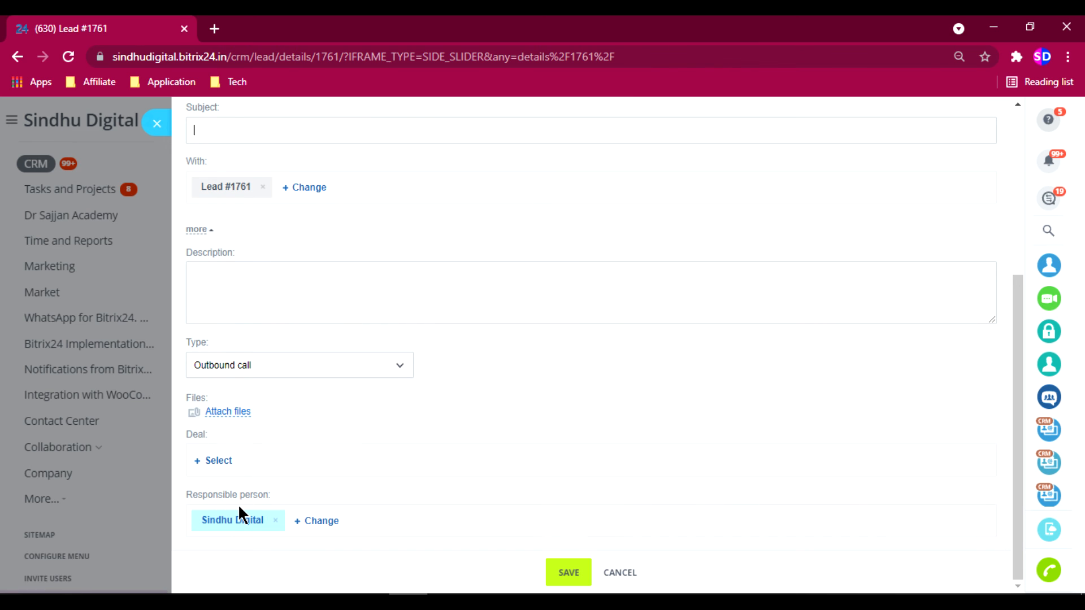
{"action": "left_click", "coordinate": [156, 125]}
Step: Open the lead's Visit activity and close its terms of use without accepting them
{"action": "left_click", "coordinate": [977, 189]}
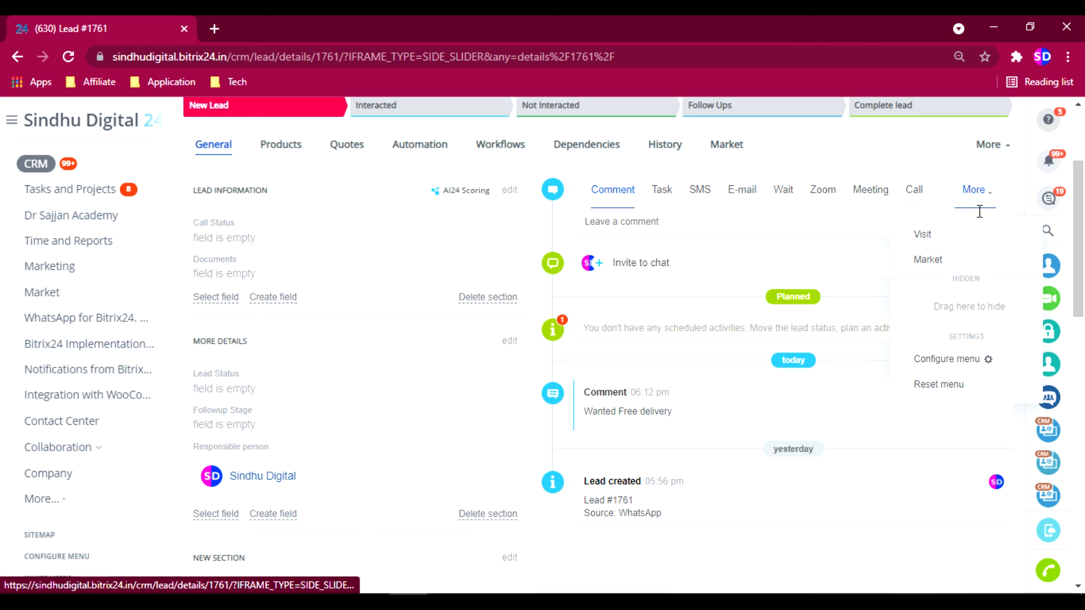
{"action": "left_click", "coordinate": [922, 244]}
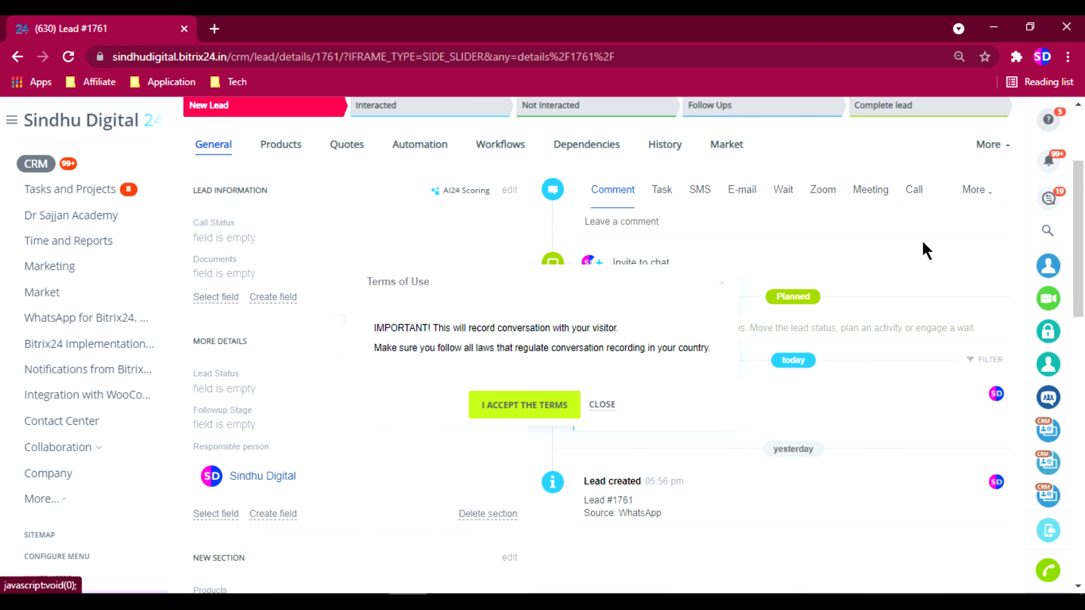
{"action": "left_click", "coordinate": [600, 405]}
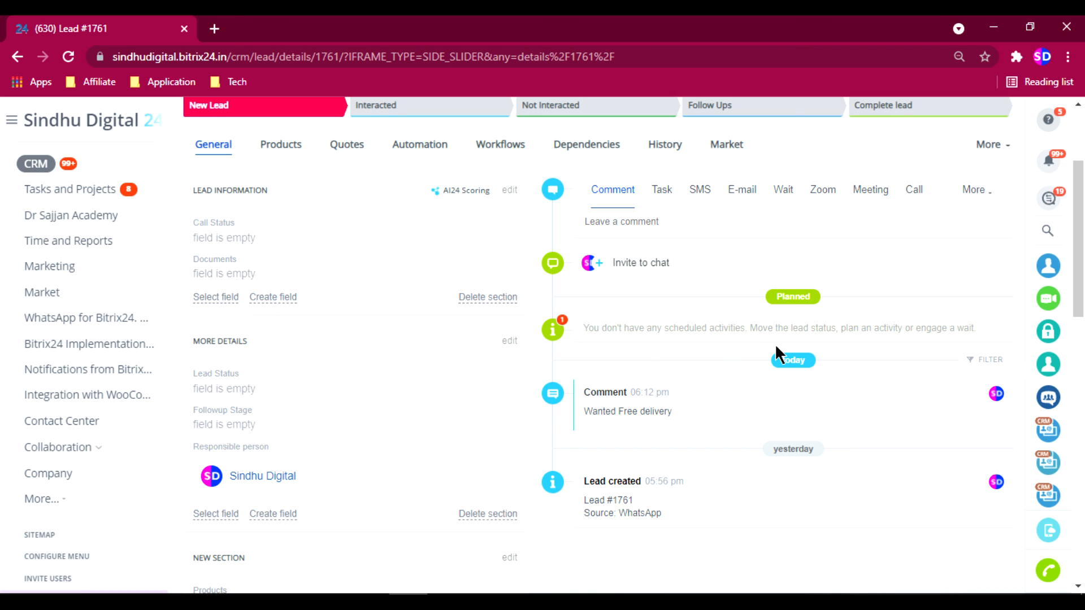